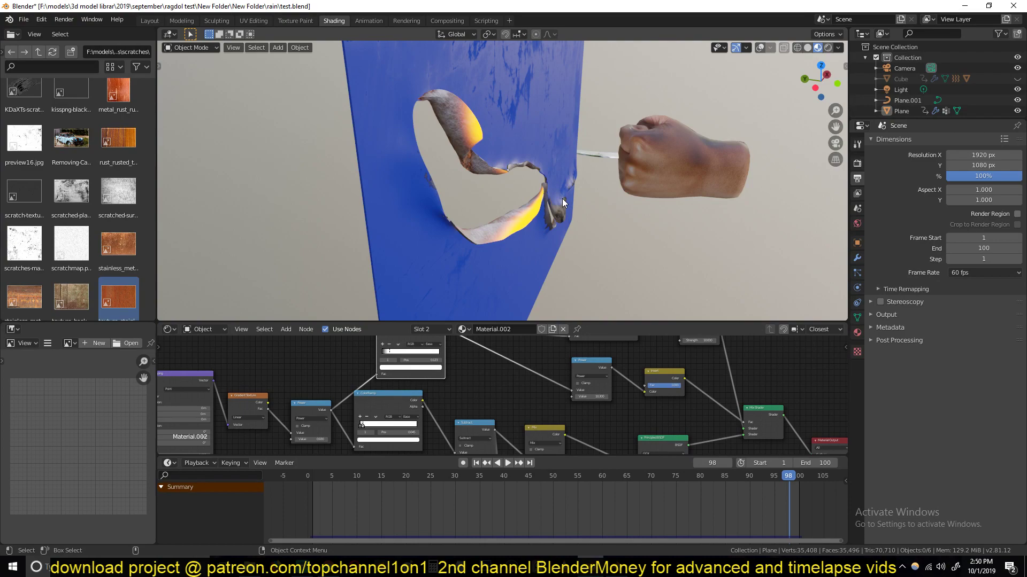
Step: Examine the torn metal sheet from the painted blue front and the rusty back, including the glowing tear edges
{"action": "middle_click_drag", "start_coordinate": [559, 198], "coordinate": [399, 85]}
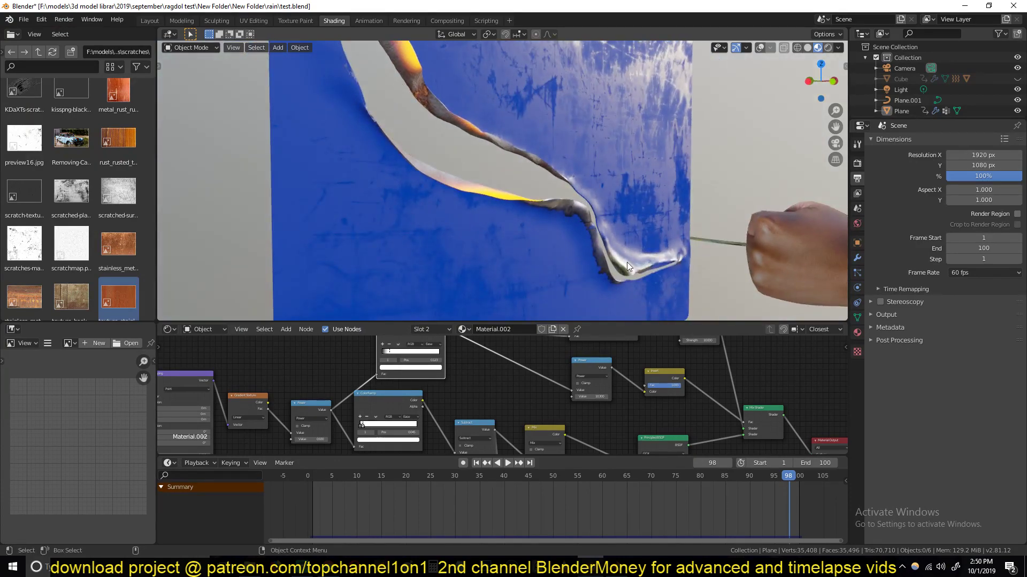
{"action": "scroll", "coordinate": [544, 208], "scroll_direction": "up", "scroll_amount": 2}
{"action": "middle_click_drag", "start_coordinate": [596, 210], "coordinate": [589, 177]}
{"action": "scroll", "coordinate": [451, 149], "scroll_direction": "down", "scroll_amount": 6}
{"action": "scroll", "coordinate": [689, 98], "scroll_direction": "up", "scroll_amount": 5}
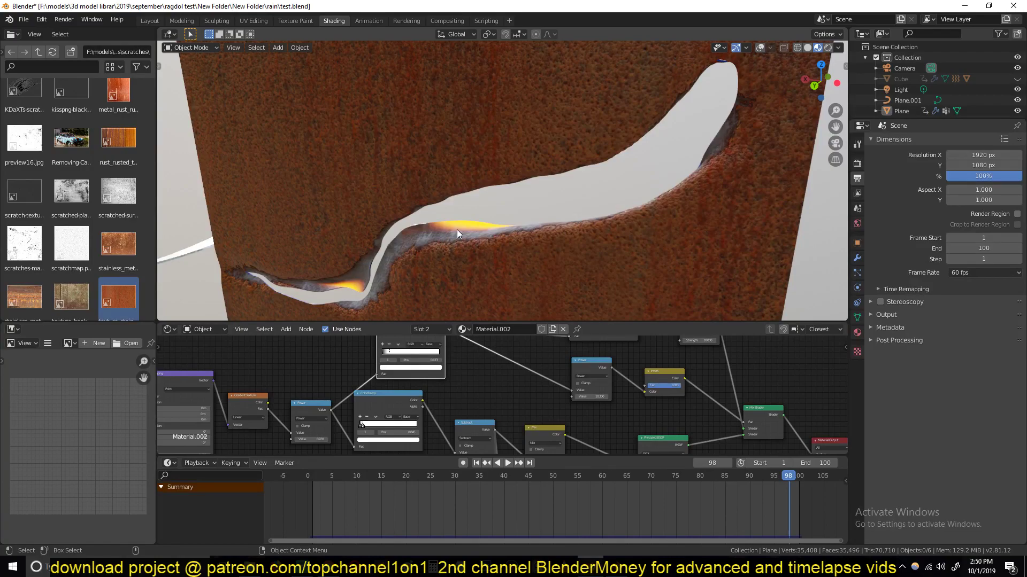
{"action": "scroll", "coordinate": [451, 234], "scroll_direction": "down", "scroll_amount": 5}
{"action": "middle_click_drag", "start_coordinate": [498, 222], "coordinate": [393, 409]}
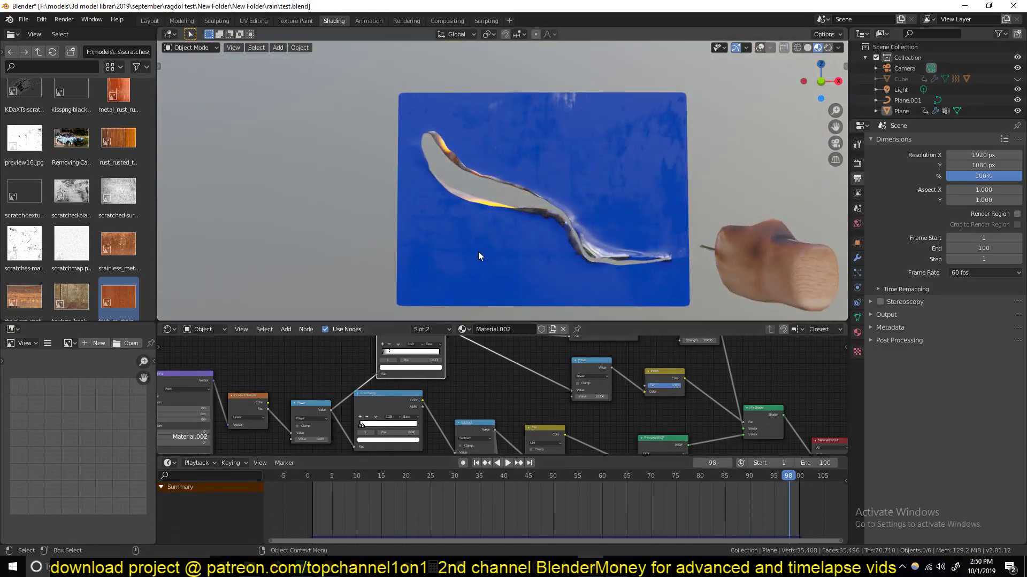
{"action": "middle_click_drag", "start_coordinate": [479, 253], "coordinate": [501, 254]}
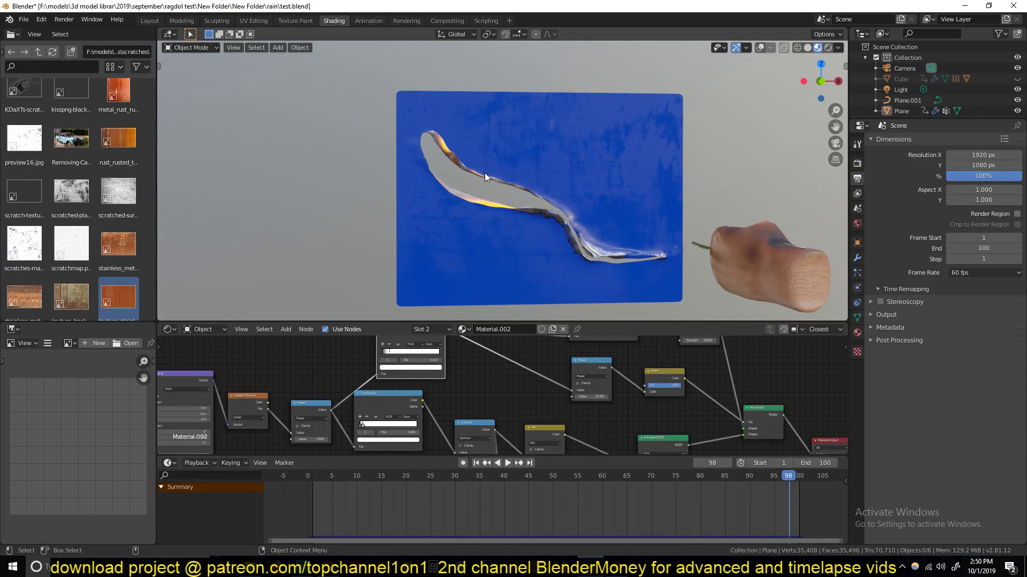
Step: Play the tearing animation from frame 0 while viewing the blue side, and stop it near frame 97
{"action": "left_click", "coordinate": [305, 494]}
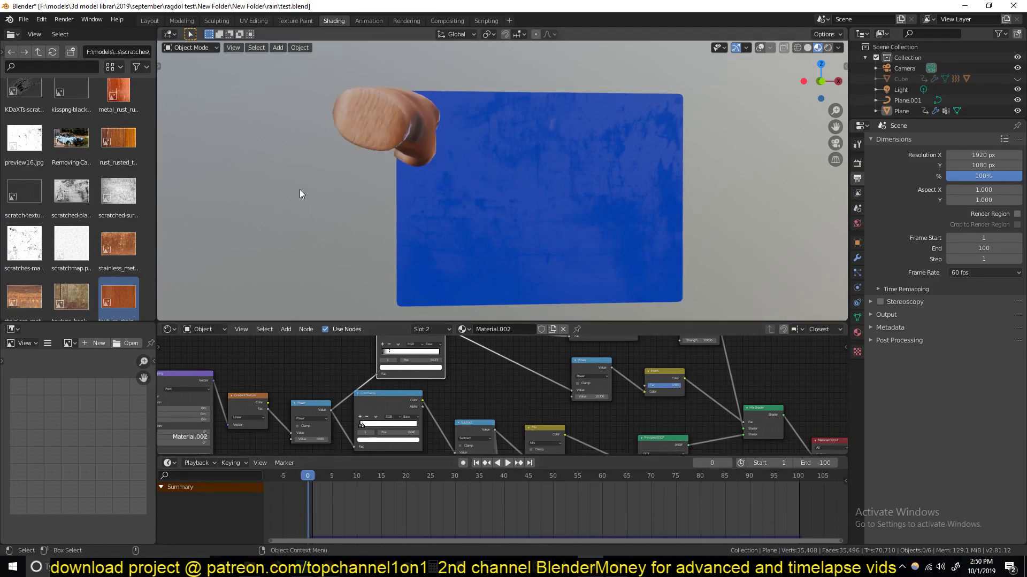
{"action": "middle_click_drag", "start_coordinate": [309, 195], "coordinate": [365, 201]}
{"action": "key", "text": "space"}
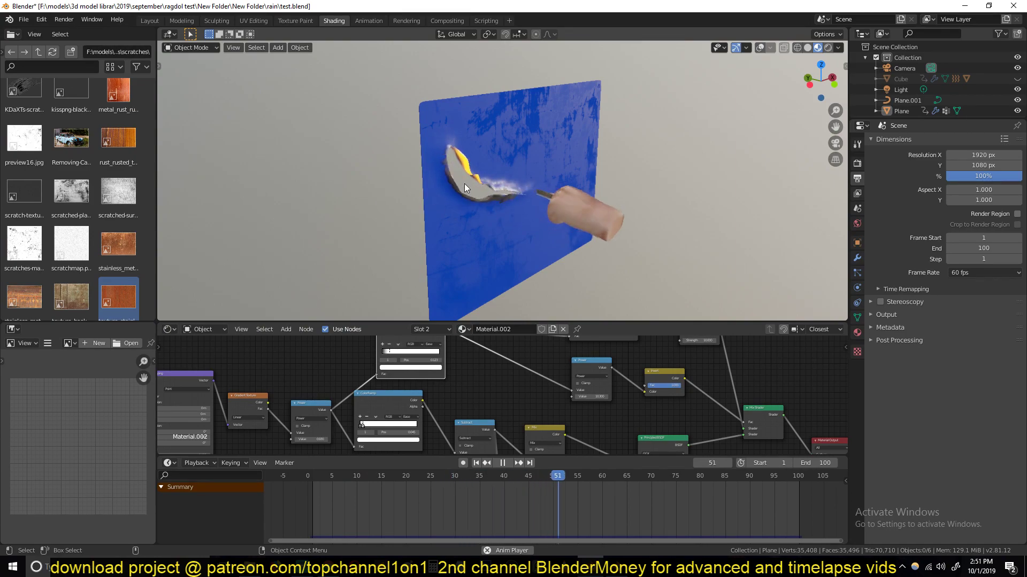
{"action": "scroll", "coordinate": [464, 184], "scroll_direction": "up", "scroll_amount": 3}
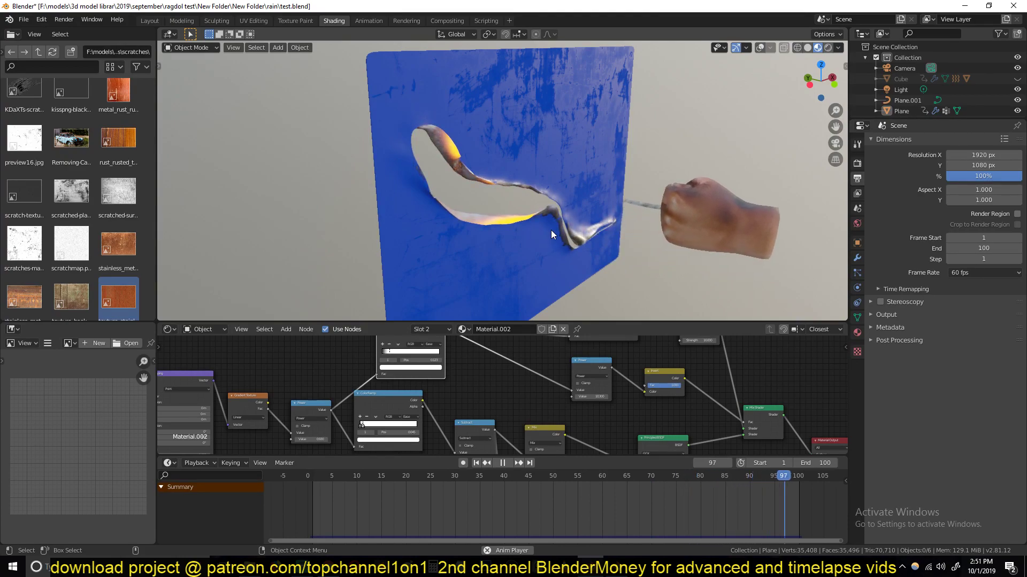
{"action": "key", "text": "space"}
Step: Replay the tearing animation from the start while viewing the sheet's rusty side
{"action": "middle_click_drag", "start_coordinate": [551, 230], "coordinate": [544, 161]}
{"action": "middle_click_drag", "start_coordinate": [562, 226], "coordinate": [549, 258]}
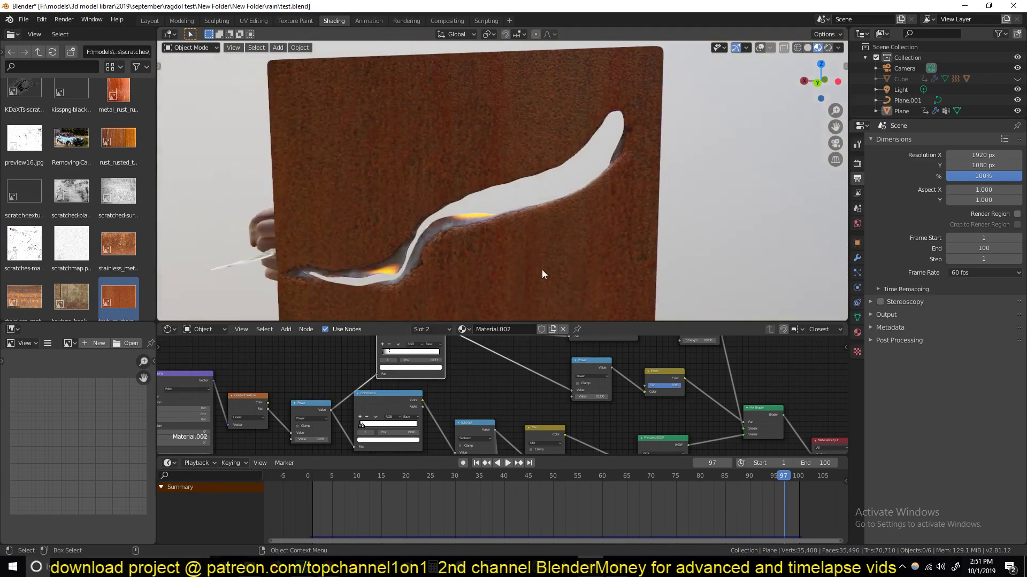
{"action": "key", "text": "shift+Left"}
{"action": "key", "text": "space"}
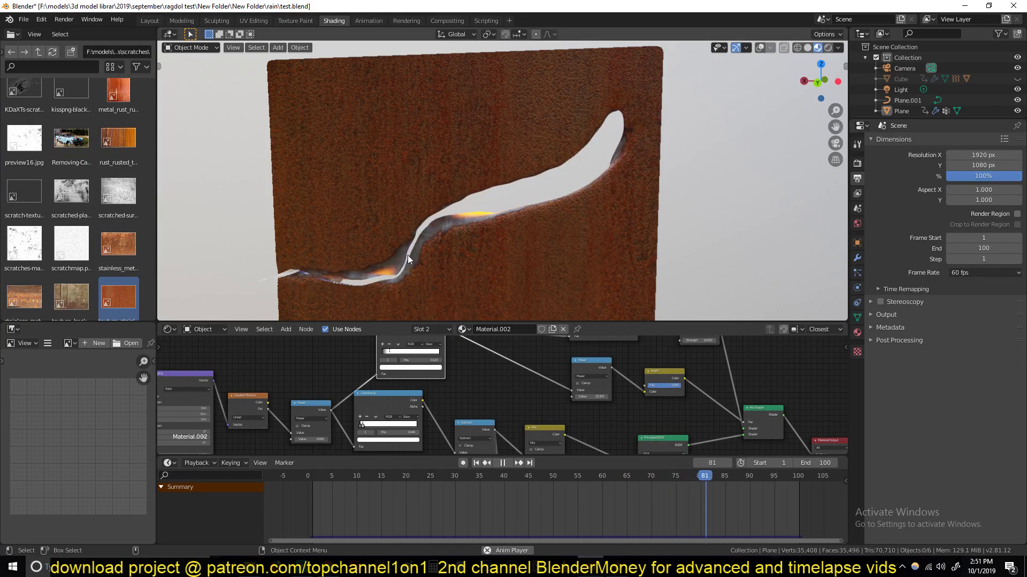
{"action": "key", "text": "Escape"}
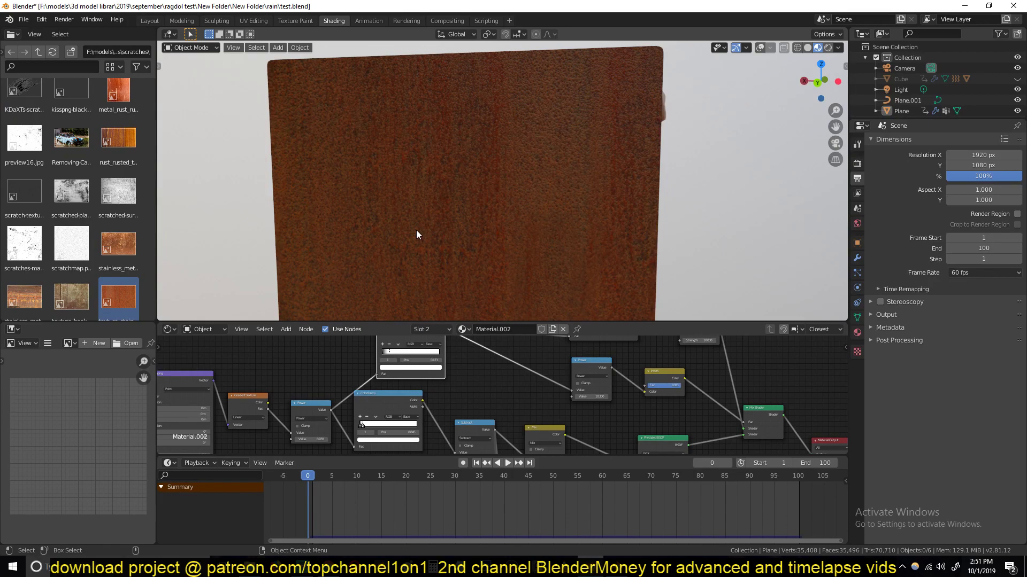
{"action": "key", "text": "space"}
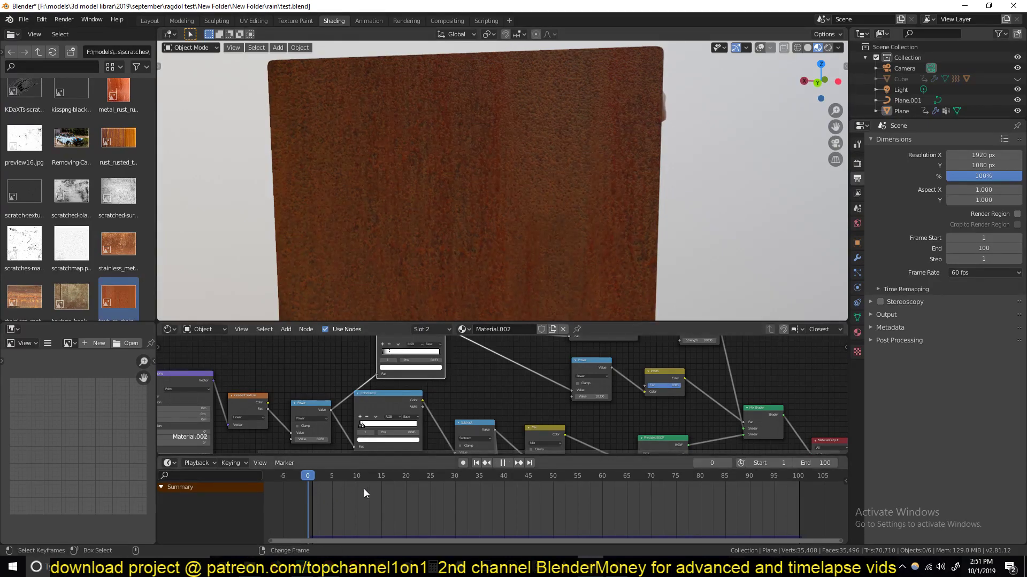
Step: Scrub the timeline to frame 45 to inspect the partly opened tear on the rusty side
{"action": "left_click_drag", "start_coordinate": [791, 500], "coordinate": [459, 489]}
{"action": "middle_click_drag", "start_coordinate": [573, 182], "coordinate": [262, 167]}
{"action": "left_click_drag", "start_coordinate": [466, 495], "coordinate": [531, 492]}
{"action": "middle_click_drag", "start_coordinate": [527, 299], "coordinate": [559, 275]}
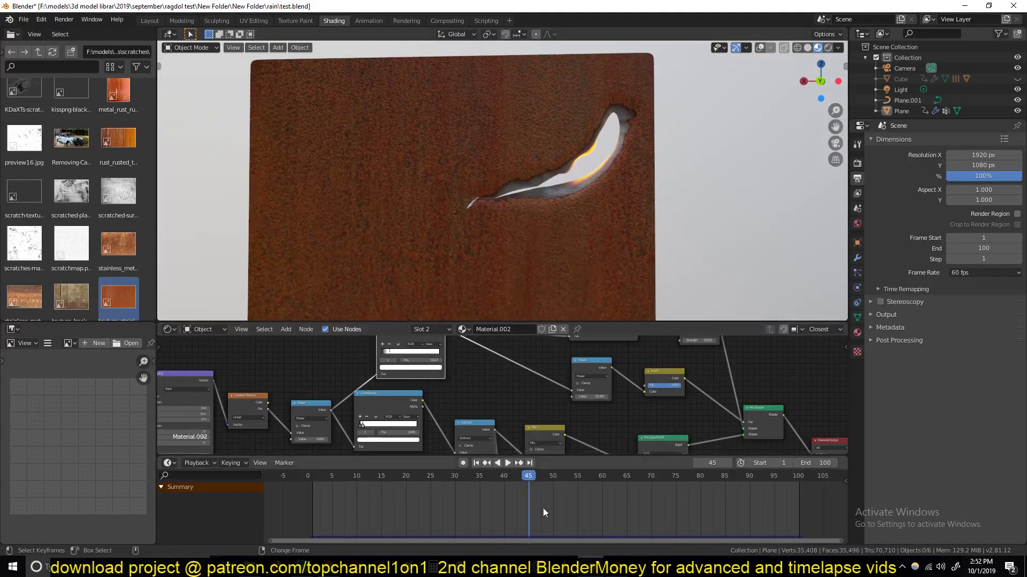
Step: Play and scrub through the tear's progression, and stop playback at frame 56
{"action": "key", "text": "space"}
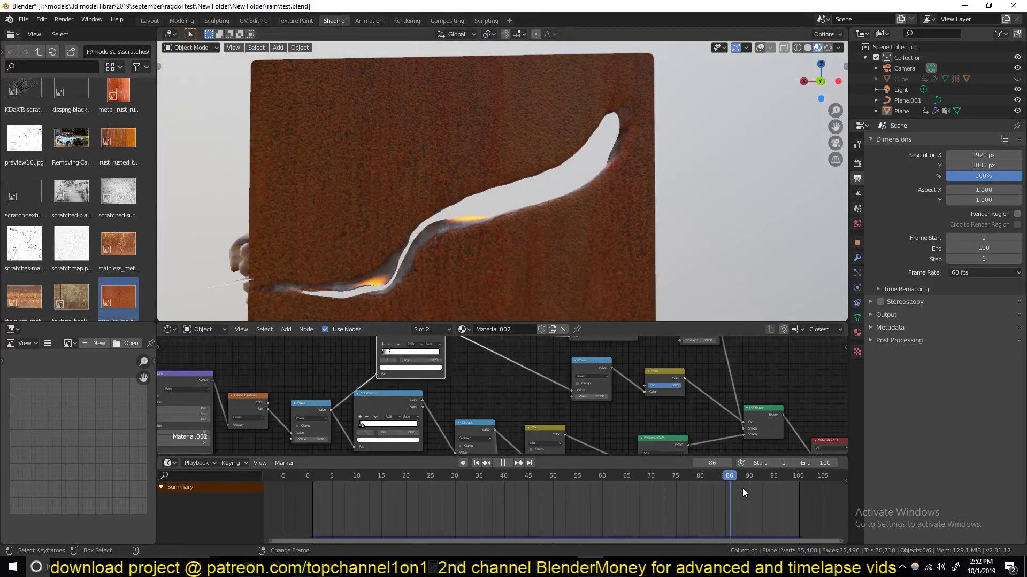
{"action": "left_click", "coordinate": [562, 490]}
{"action": "left_click_drag", "start_coordinate": [387, 489], "coordinate": [705, 489]}
{"action": "left_click", "coordinate": [582, 479]}
{"action": "left_click", "coordinate": [502, 463]}
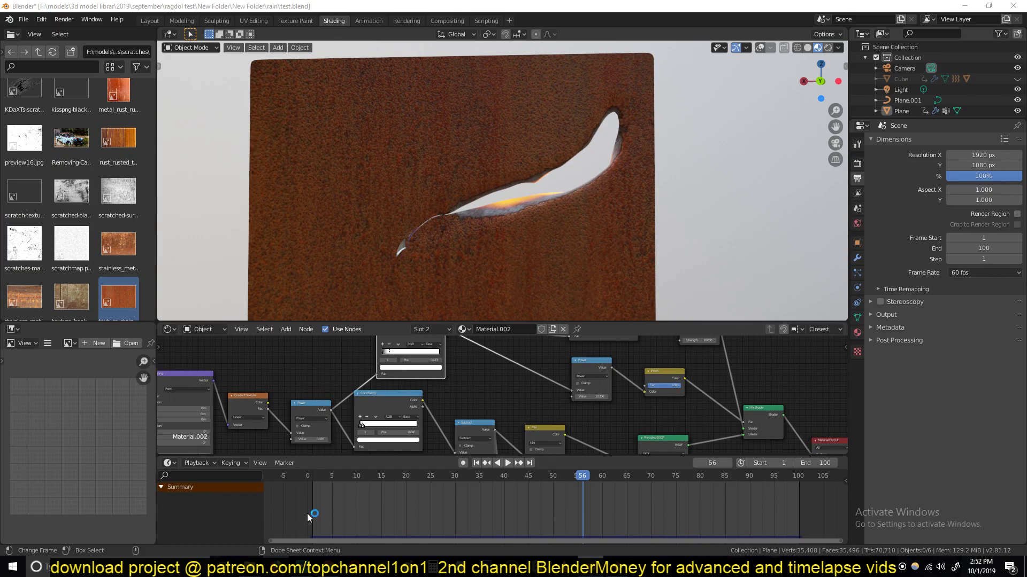
Step: Show the sheet in solid shading and scrub to frame 71 to inspect the tear's geometry
{"action": "middle_click_drag", "start_coordinate": [691, 208], "coordinate": [601, 243]}
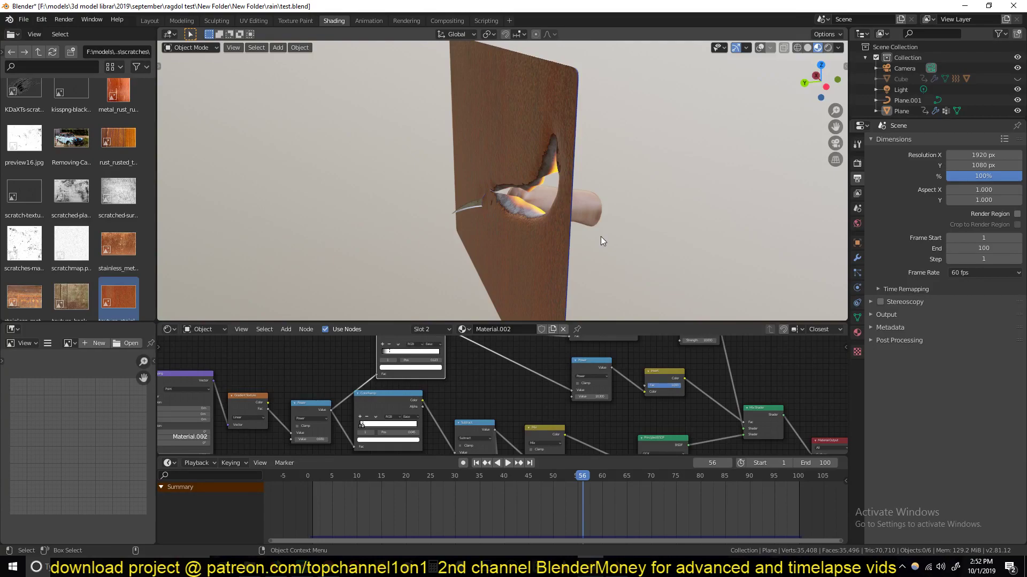
{"action": "middle_click_drag", "start_coordinate": [601, 236], "coordinate": [484, 209]}
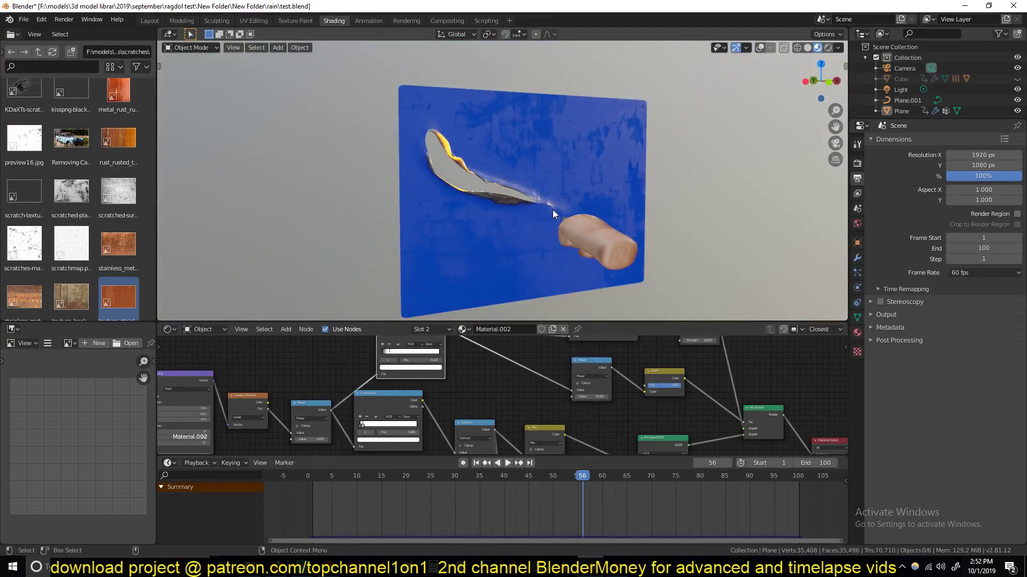
{"action": "scroll", "coordinate": [553, 209], "scroll_direction": "up", "scroll_amount": 4}
{"action": "left_click", "coordinate": [807, 48]}
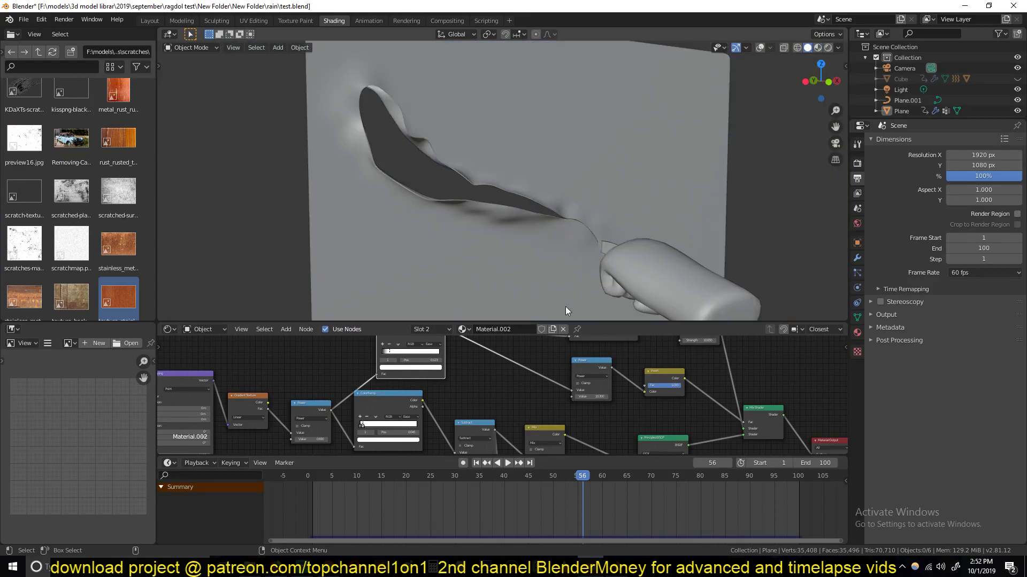
{"action": "left_click_drag", "start_coordinate": [571, 499], "coordinate": [657, 493]}
{"action": "middle_click_drag", "start_coordinate": [510, 207], "coordinate": [578, 226]}
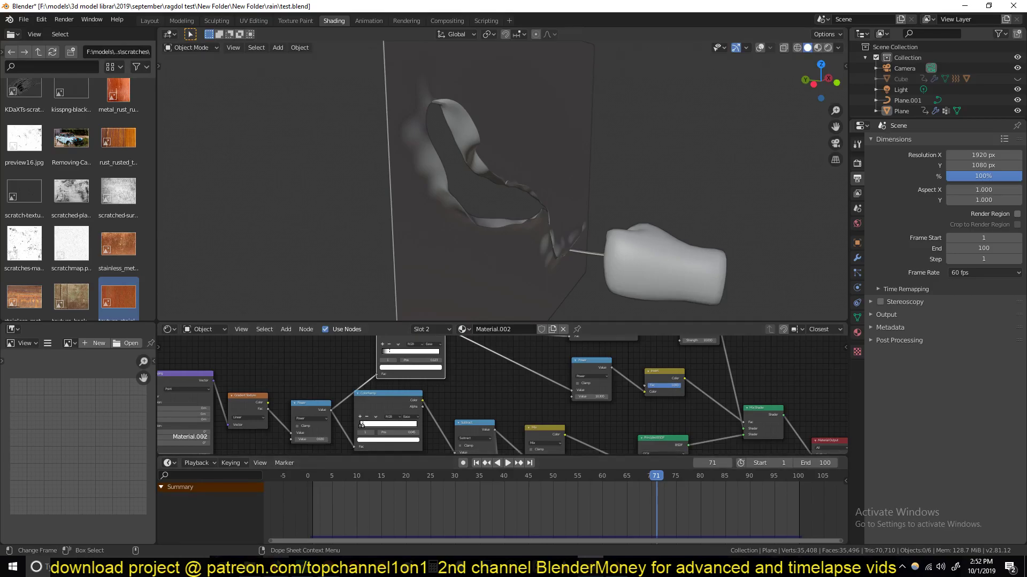
{"action": "left_click", "coordinate": [278, 567]}
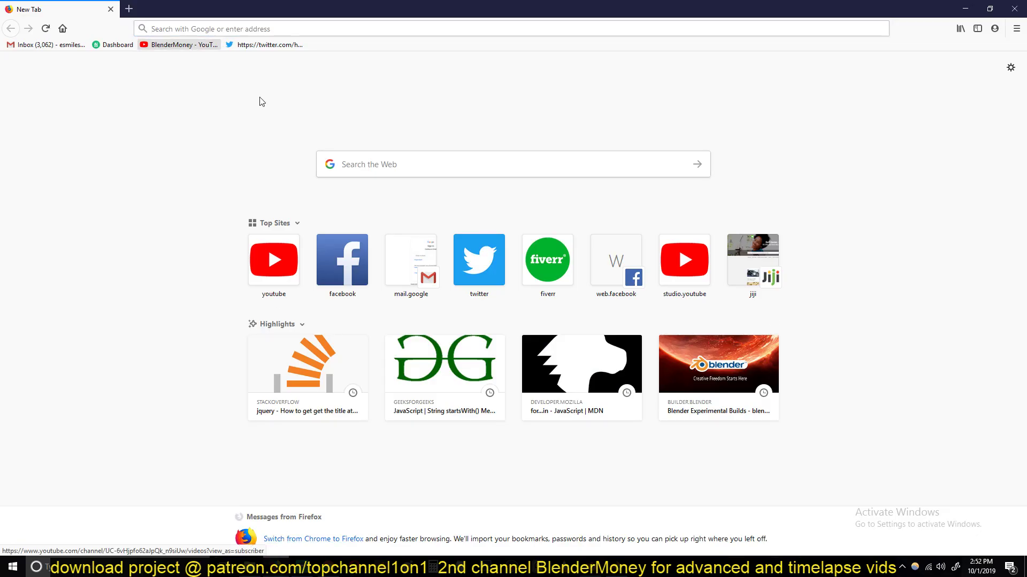
{"action": "left_click", "coordinate": [965, 8]}
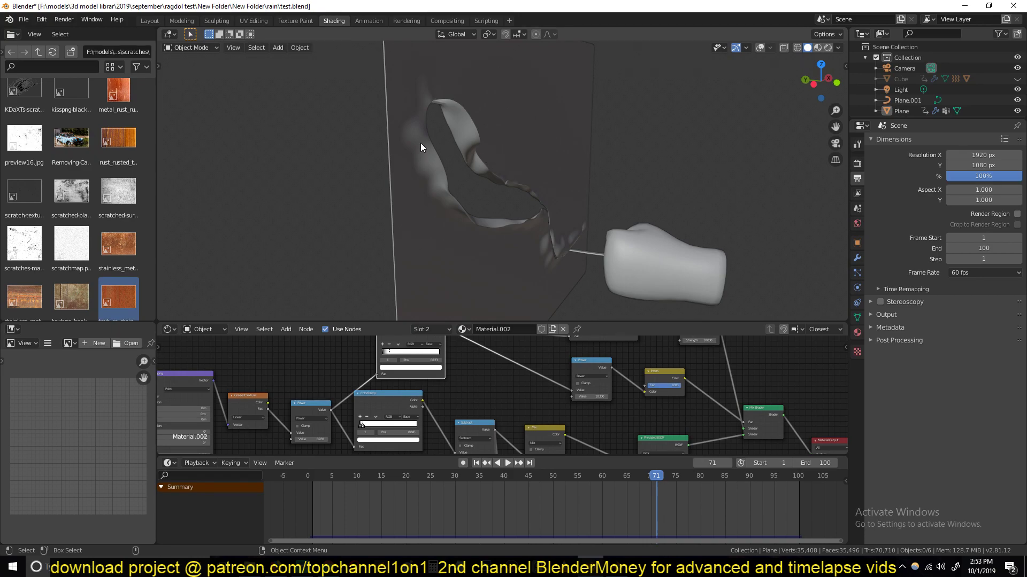
Step: Return the viewport to material preview shading and replay the tear from near the beginning of the timeline
{"action": "middle_click_drag", "start_coordinate": [422, 145], "coordinate": [445, 142]}
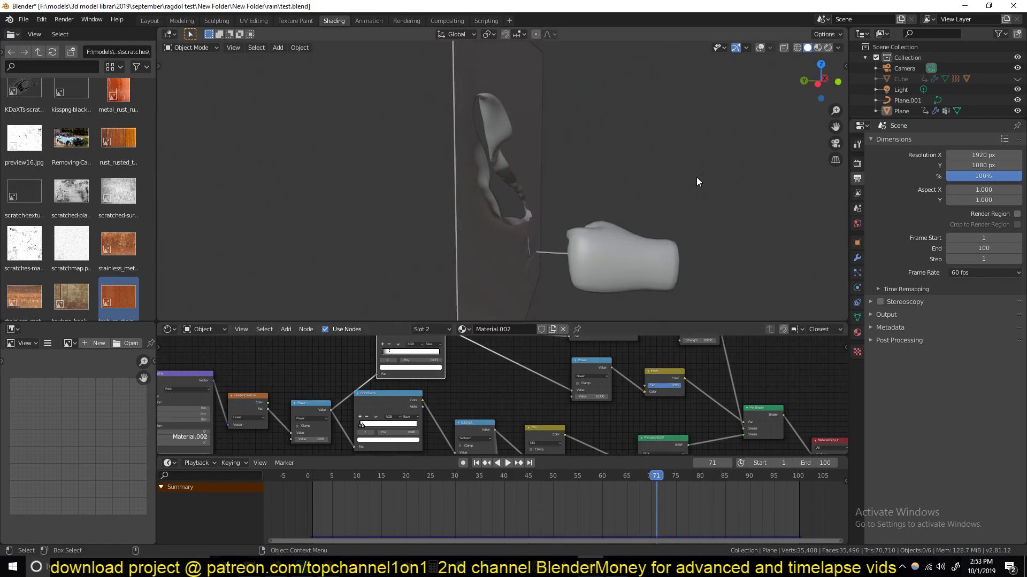
{"action": "left_click", "coordinate": [818, 48]}
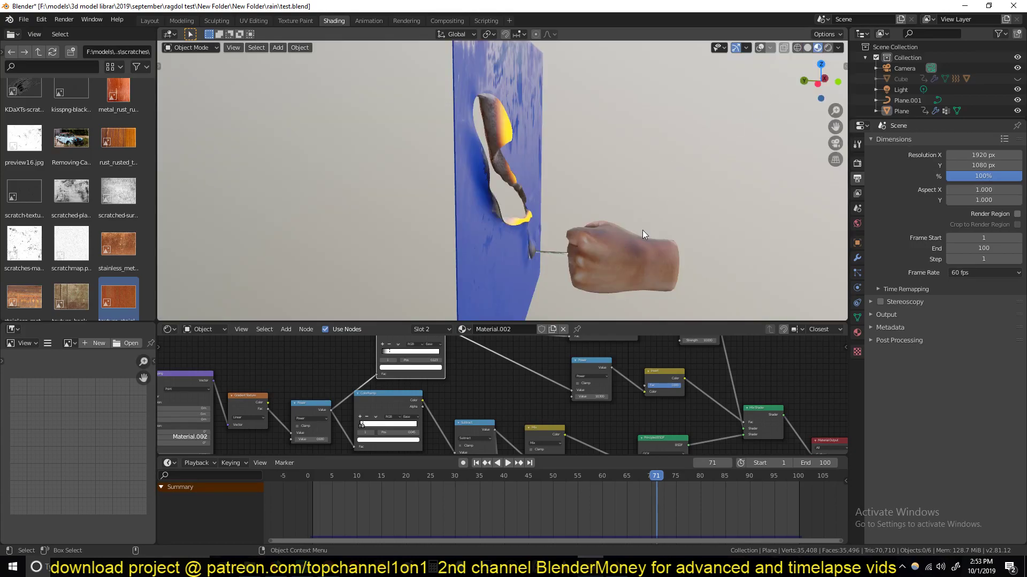
{"action": "key", "text": "space"}
{"action": "left_click", "coordinate": [425, 492]}
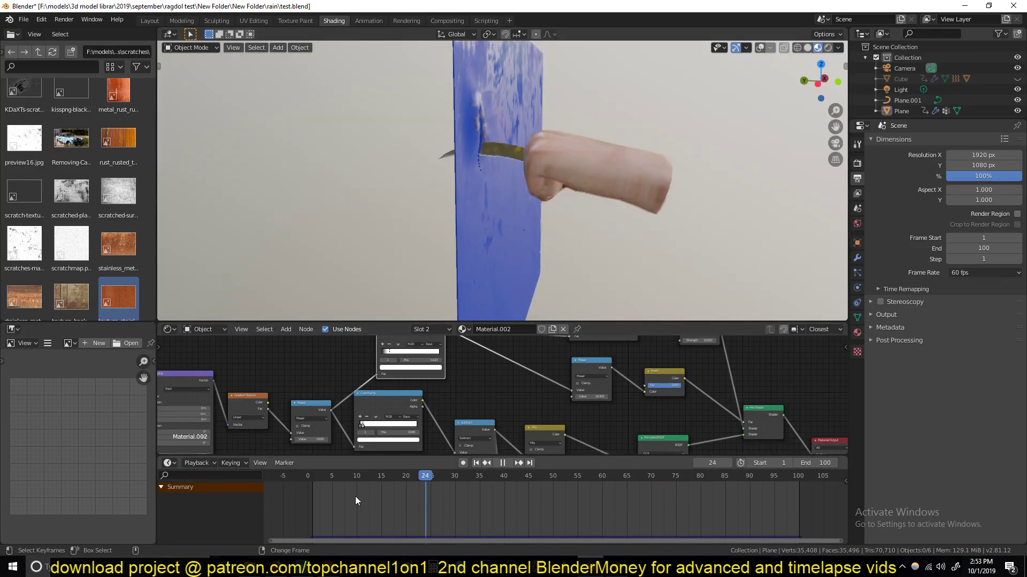
{"action": "left_click", "coordinate": [336, 497]}
{"action": "key", "text": "space"}
Step: Play the tear from the rusty side, then inspect frame 86 from the blue side
{"action": "middle_click_drag", "start_coordinate": [455, 241], "coordinate": [612, 223]}
{"action": "key", "text": "space"}
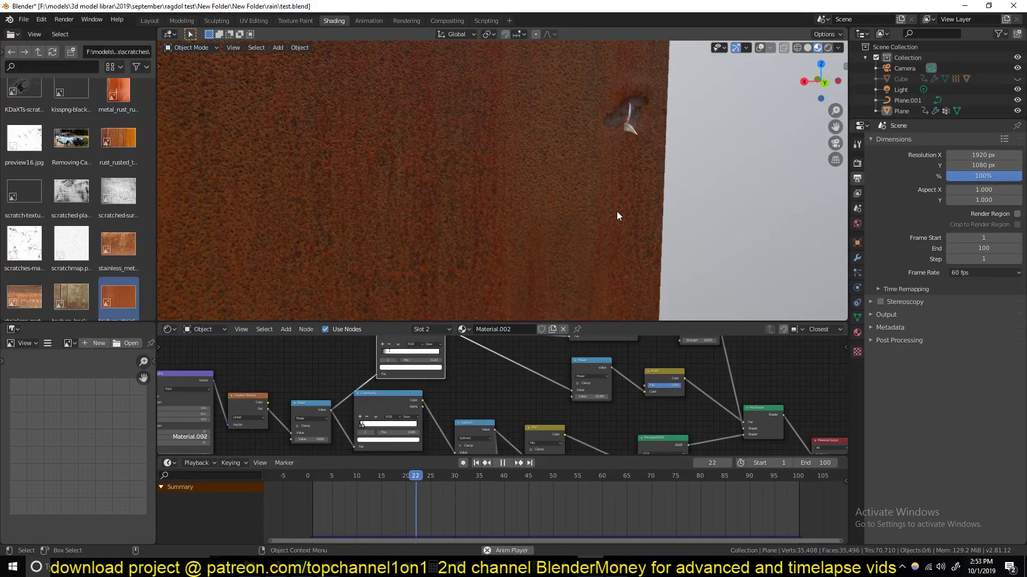
{"action": "middle_click_drag", "start_coordinate": [617, 216], "coordinate": [588, 221]}
{"action": "scroll", "coordinate": [588, 221], "scroll_direction": "down", "scroll_amount": 6}
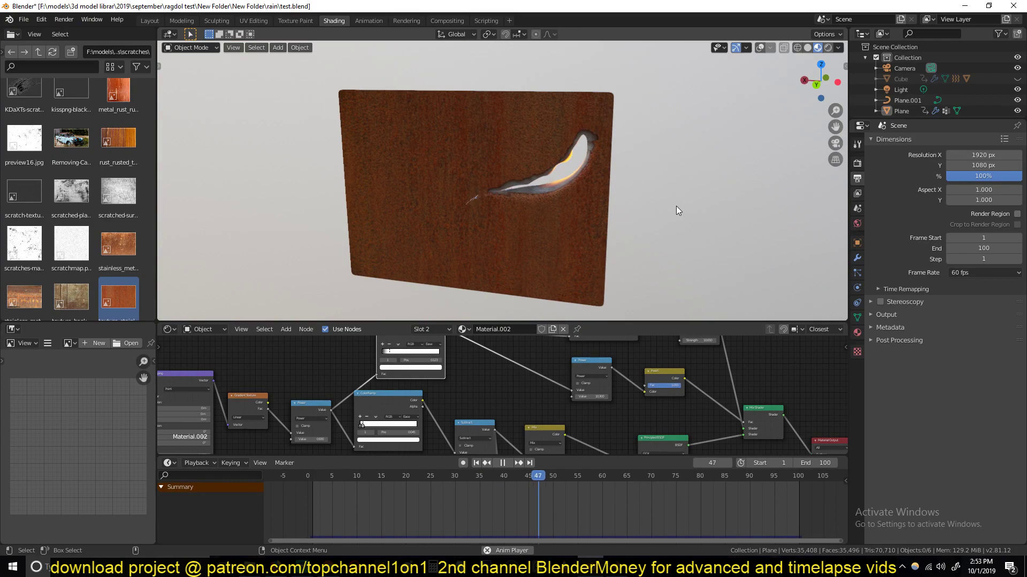
{"action": "key", "text": "space"}
{"action": "right_click_drag", "start_coordinate": [531, 486], "coordinate": [729, 503]}
{"action": "middle_click_drag", "start_coordinate": [626, 163], "coordinate": [461, 172]}
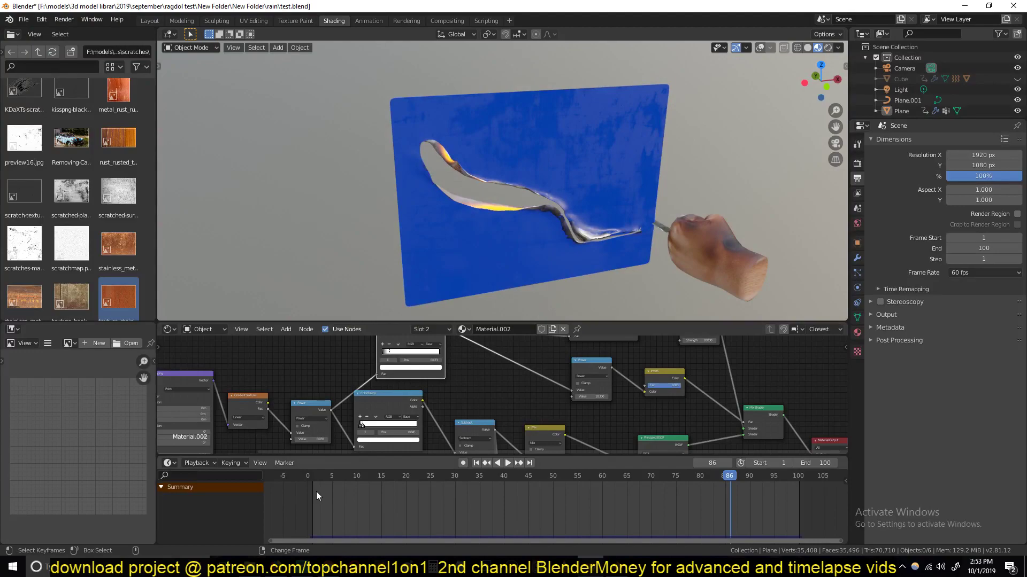
Step: Replay the start of the animation briefly and delete the hand from the scene
{"action": "right_click", "coordinate": [317, 492]}
{"action": "key", "text": "space"}
{"action": "key", "text": "space"}
{"action": "left_click", "coordinate": [441, 179]}
{"action": "key", "text": "Delete"}
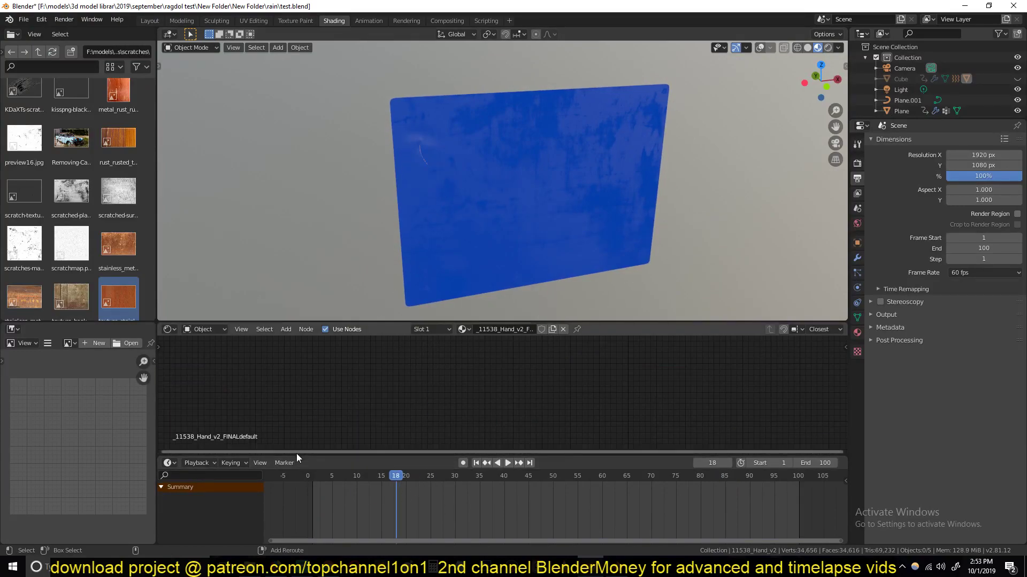
Step: Play and scrub the tear without the hand on both sides of the sheet, stopping at frame 89
{"action": "right_click", "coordinate": [309, 495]}
{"action": "key", "text": "space"}
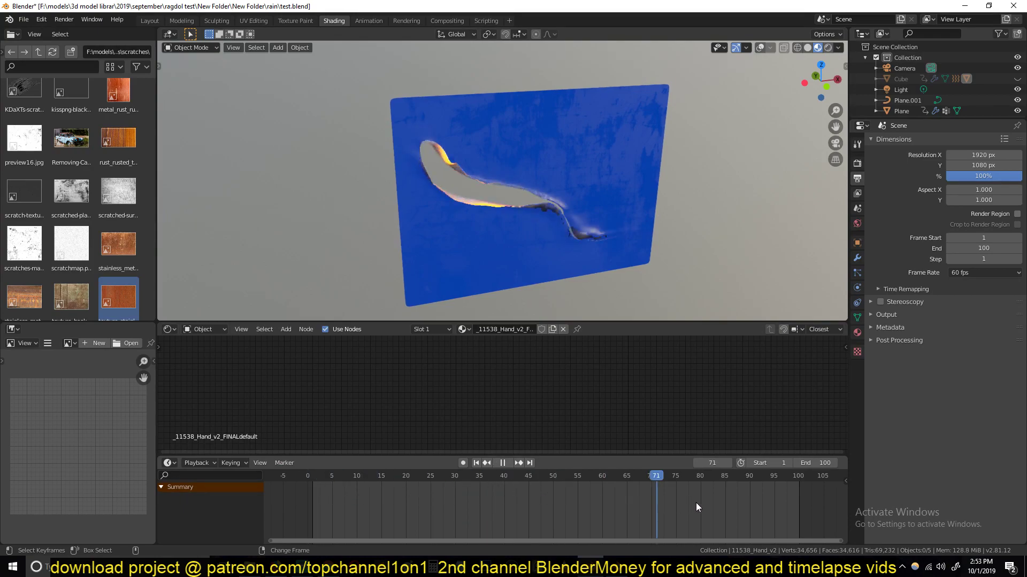
{"action": "right_click_drag", "start_coordinate": [769, 505], "coordinate": [519, 506]}
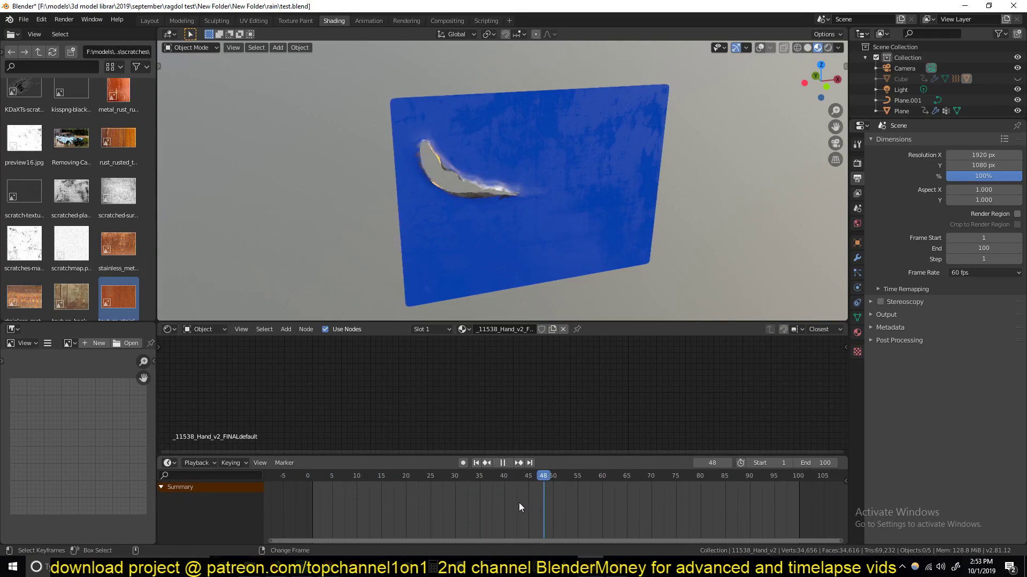
{"action": "middle_click_drag", "start_coordinate": [511, 278], "coordinate": [668, 364]}
{"action": "right_click", "coordinate": [697, 497]}
{"action": "right_click_drag", "start_coordinate": [576, 495], "coordinate": [441, 475]}
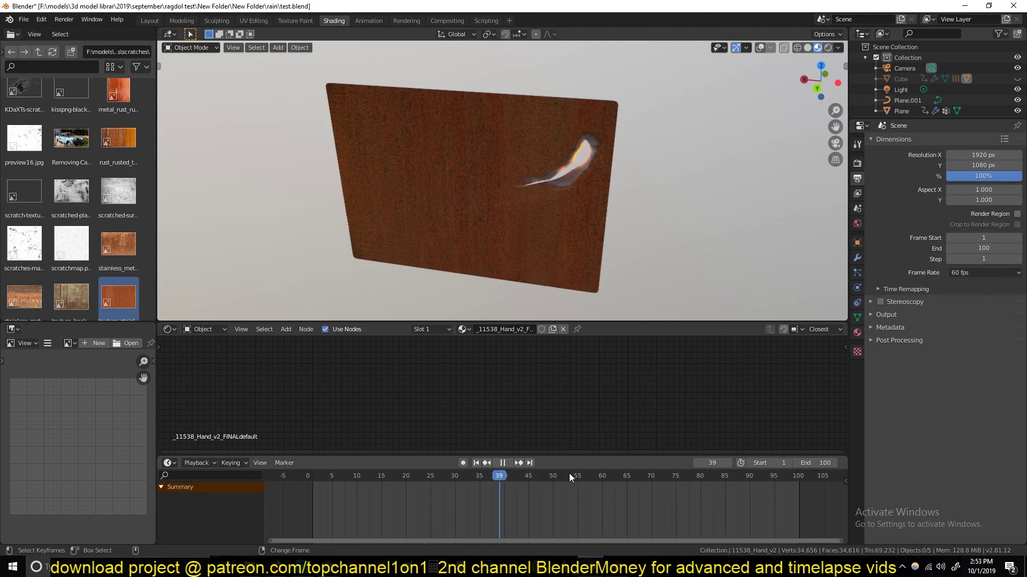
{"action": "key", "text": "space"}
{"action": "middle_click_drag", "start_coordinate": [607, 235], "coordinate": [530, 178]}
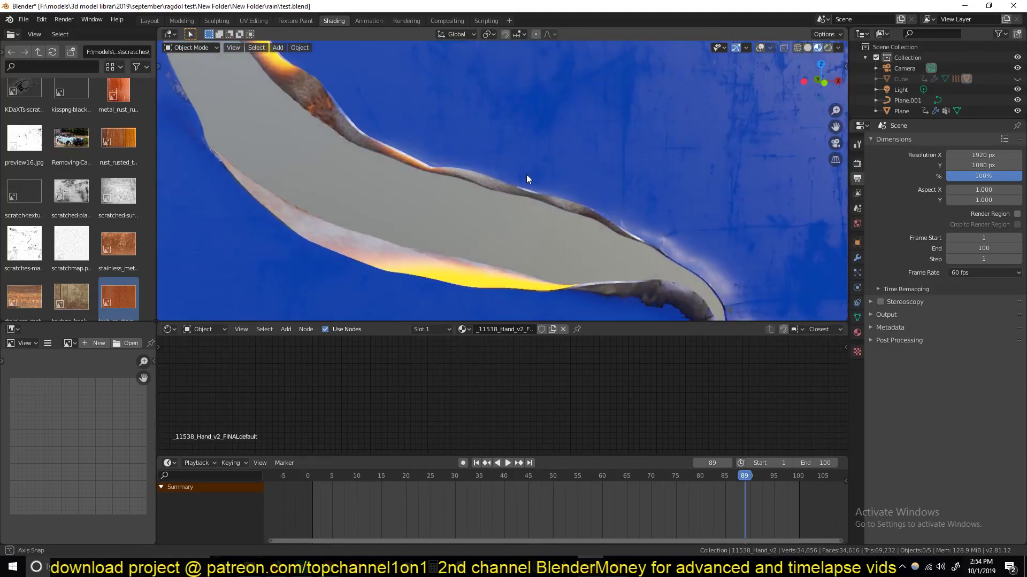
Step: Select the metal sheet and set the position of stop 1 in its material's upper ColorRamp to 0.118
{"action": "left_click", "coordinate": [495, 147]}
{"action": "scroll", "coordinate": [432, 176], "scroll_direction": "down", "scroll_amount": 5}
{"action": "middle_click_drag", "start_coordinate": [432, 175], "coordinate": [497, 201]}
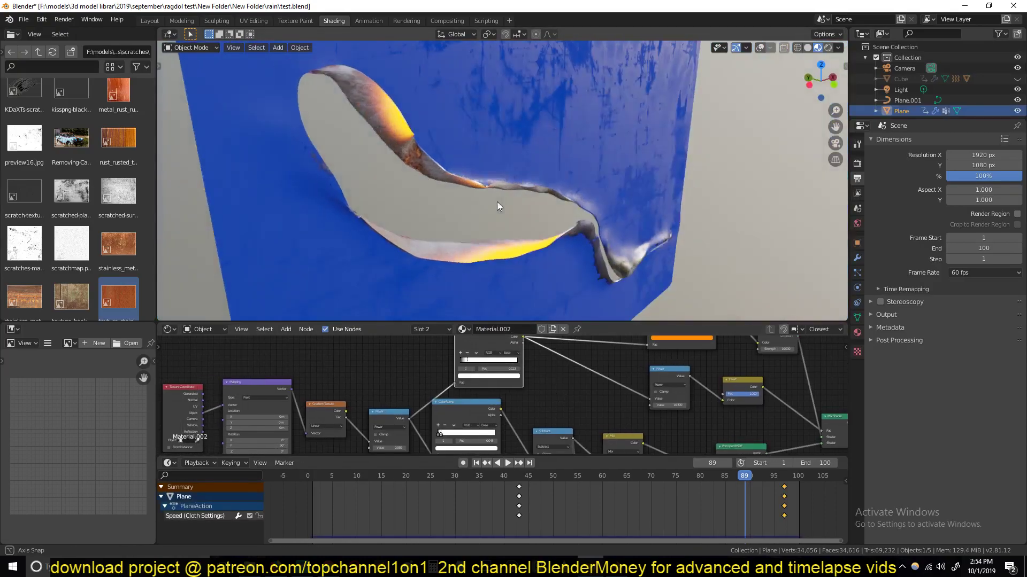
{"action": "middle_click_drag", "start_coordinate": [594, 371], "coordinate": [503, 381]}
{"action": "scroll", "coordinate": [435, 172], "scroll_direction": "down", "scroll_amount": 5}
{"action": "scroll", "coordinate": [434, 172], "scroll_direction": "up", "scroll_amount": 5}
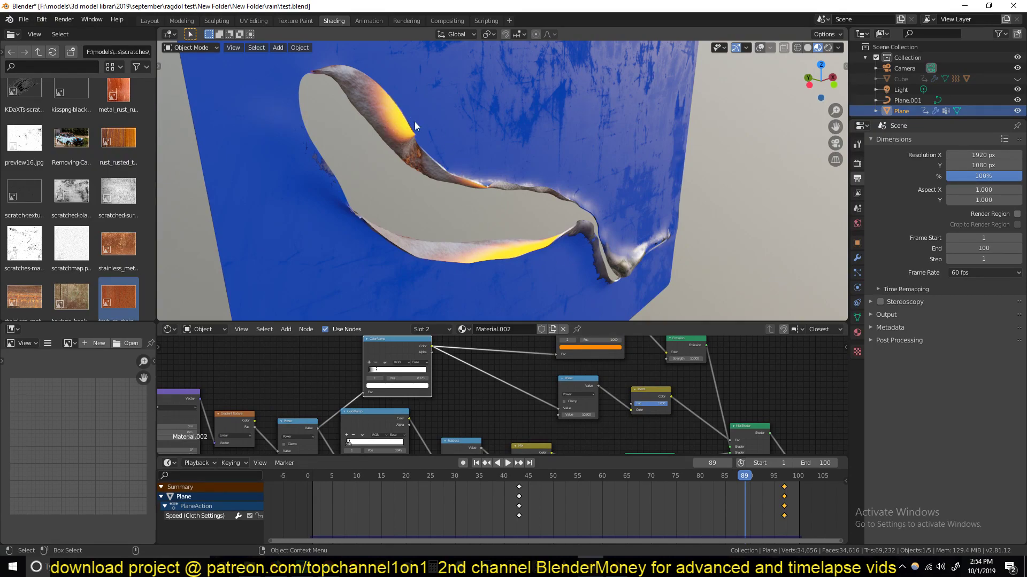
{"action": "scroll", "coordinate": [444, 365], "scroll_direction": "up", "scroll_amount": 2}
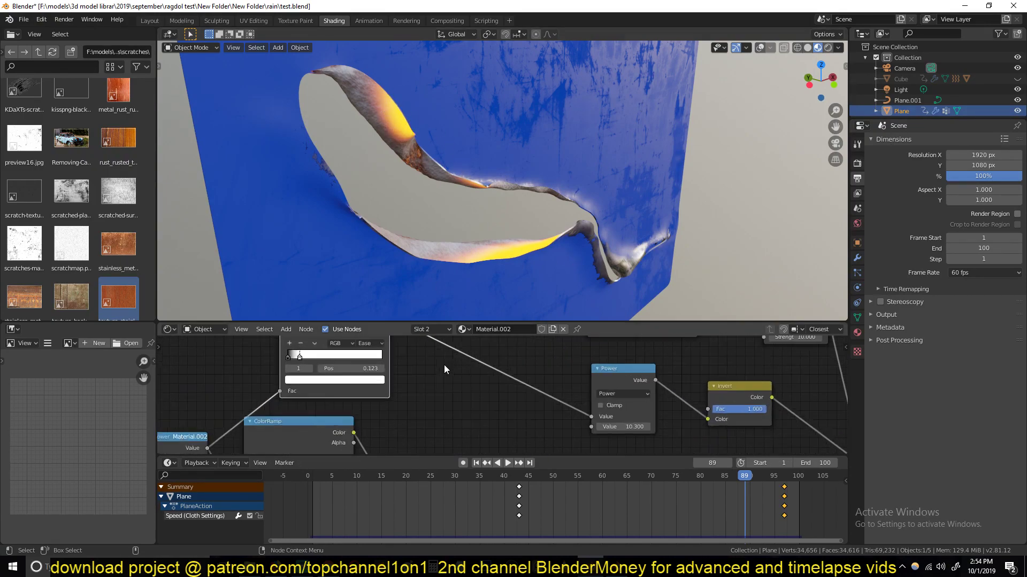
{"action": "middle_click_drag", "start_coordinate": [444, 365], "coordinate": [665, 423]}
{"action": "scroll", "coordinate": [499, 417], "scroll_direction": "up", "scroll_amount": 3}
{"action": "mouse_move", "coordinate": [460, 400]}
{"action": "left_mouse_down"}
{"action": "mouse_move", "coordinate": [484, 405]}
{"action": "mouse_move", "coordinate": [460, 406]}
{"action": "left_mouse_up"}
{"action": "middle_click_drag", "start_coordinate": [422, 225], "coordinate": [470, 242]}
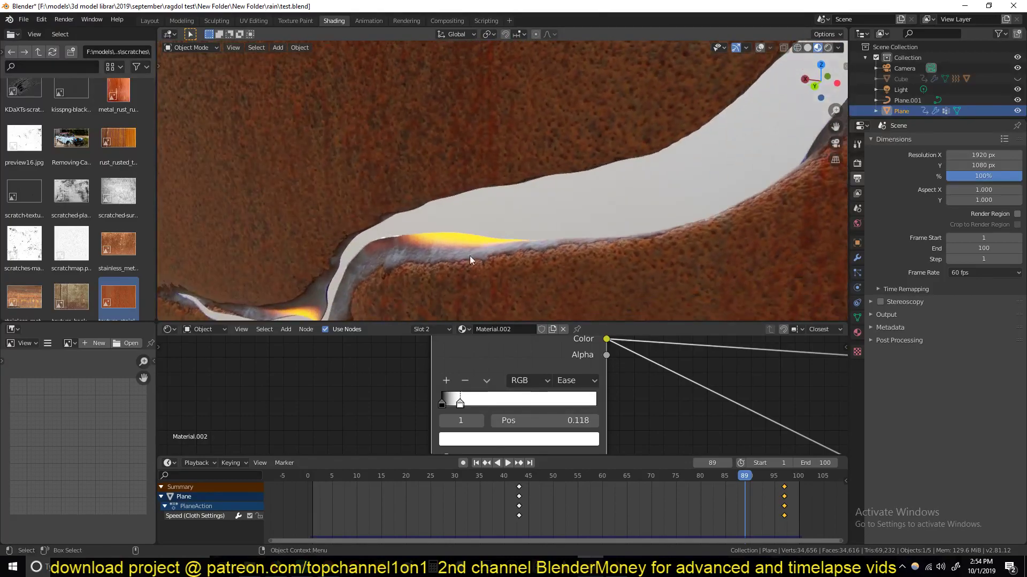
Step: Set the position of stop 1 in Material.002's lower ColorRamp to 0.095 and check the tear from the blue side
{"action": "scroll", "coordinate": [482, 400], "scroll_direction": "down", "scroll_amount": 5}
{"action": "scroll", "coordinate": [481, 400], "scroll_direction": "up", "scroll_amount": 1}
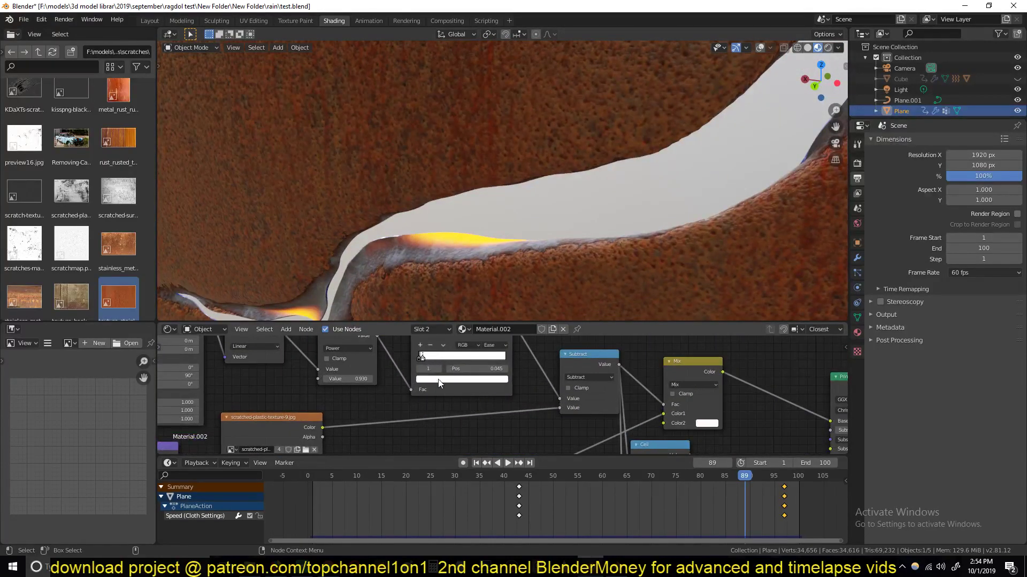
{"action": "mouse_move", "coordinate": [423, 361]}
{"action": "left_mouse_down"}
{"action": "mouse_move", "coordinate": [447, 366]}
{"action": "mouse_move", "coordinate": [425, 361]}
{"action": "left_mouse_up"}
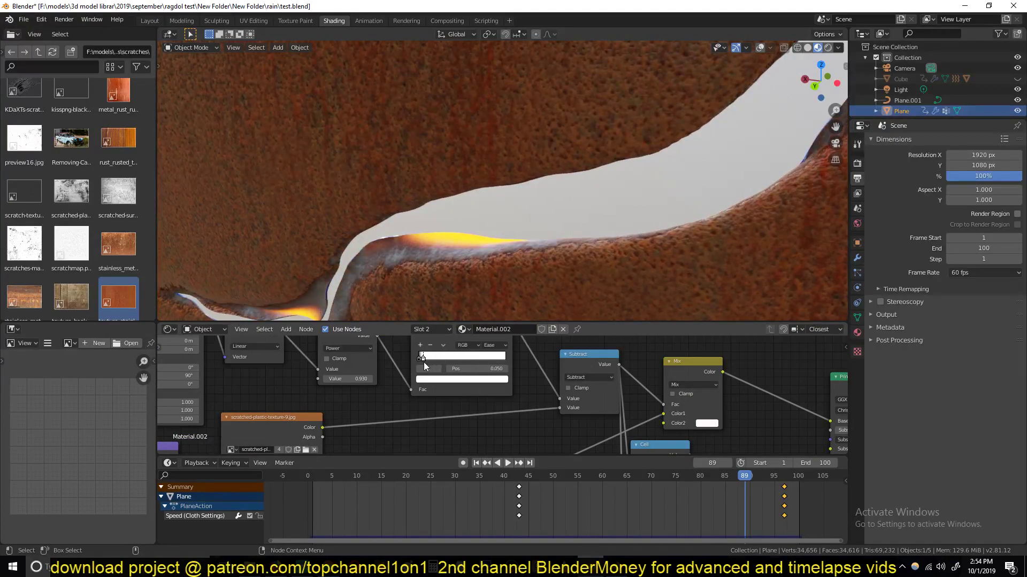
{"action": "middle_click_drag", "start_coordinate": [385, 278], "coordinate": [509, 170]}
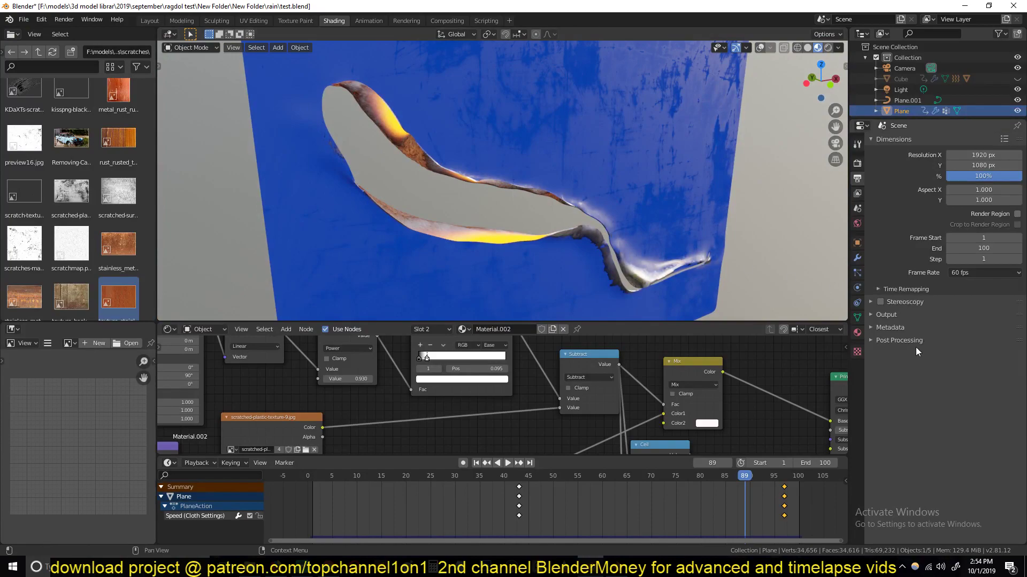
Step: Switch to Material.001 on the metal sheet and set stop 1 of its ColorRamp to position 0.095
{"action": "left_click", "coordinate": [857, 333]}
{"action": "left_click", "coordinate": [894, 145]}
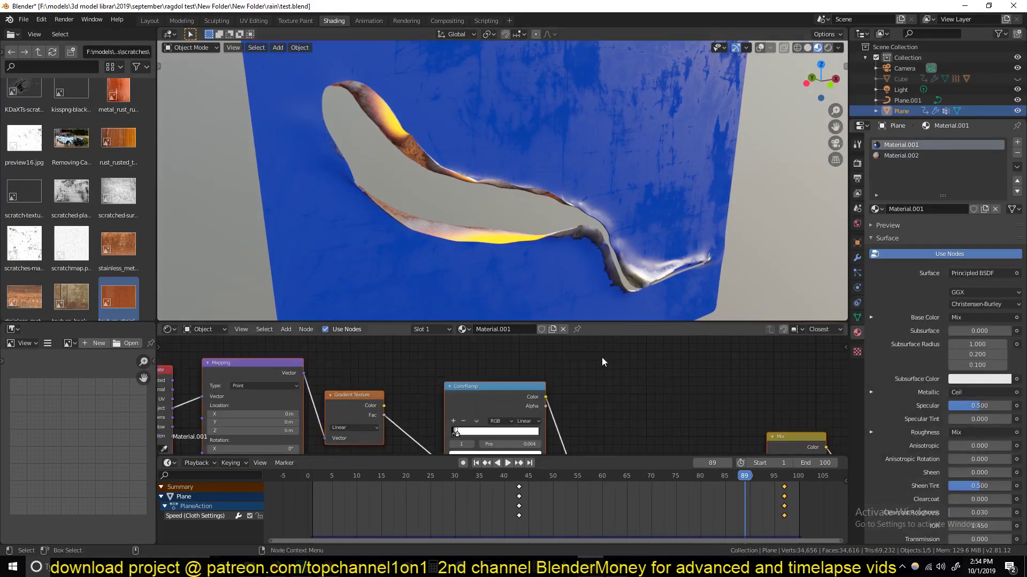
{"action": "scroll", "coordinate": [539, 423], "scroll_direction": "up", "scroll_amount": 2}
{"action": "middle_click_drag", "start_coordinate": [539, 422], "coordinate": [557, 383]}
{"action": "middle_click_drag", "start_coordinate": [459, 222], "coordinate": [475, 294]}
{"action": "left_click_drag", "start_coordinate": [456, 410], "coordinate": [468, 411]}
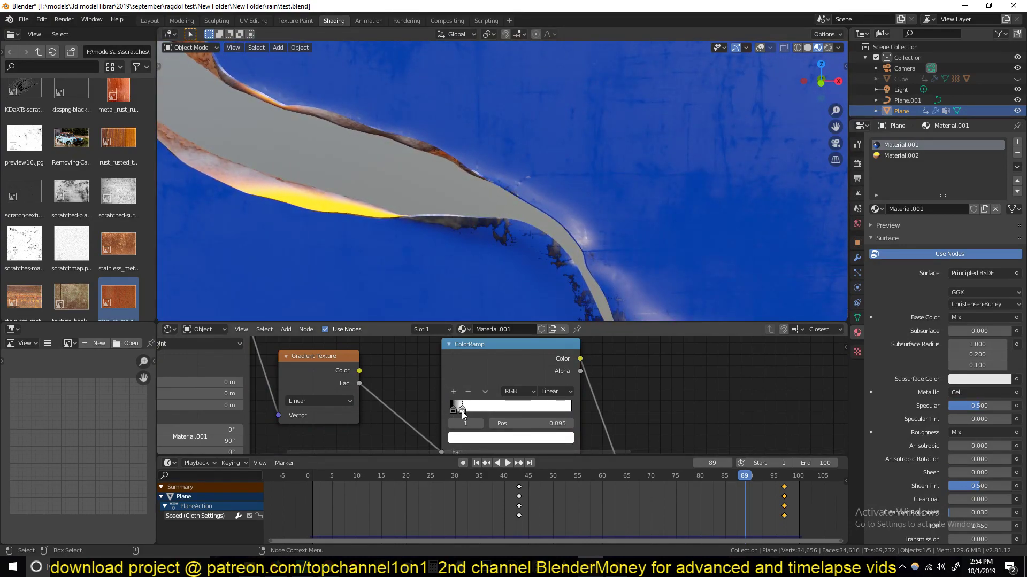
{"action": "middle_click_drag", "start_coordinate": [514, 257], "coordinate": [479, 299]}
Step: Try Material.001's ColorRamp with the black stop at 0.023, the white stop at 0.032, and the stops collapsed at 0.000
{"action": "left_click", "coordinate": [454, 410]}
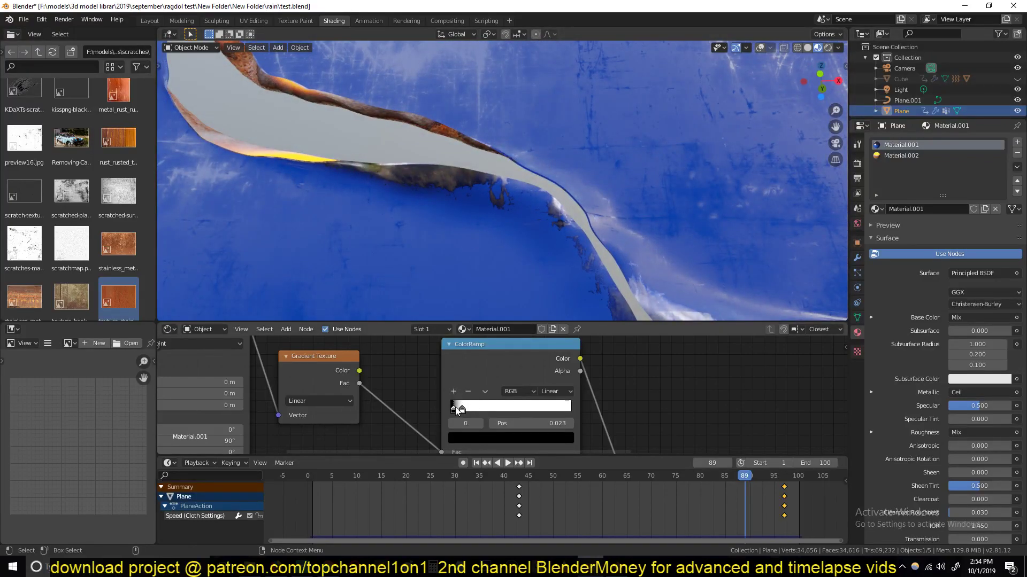
{"action": "mouse_move", "coordinate": [454, 410]}
{"action": "left_mouse_down"}
{"action": "mouse_move", "coordinate": [481, 409]}
{"action": "mouse_move", "coordinate": [459, 412]}
{"action": "left_mouse_up"}
{"action": "middle_click_drag", "start_coordinate": [471, 244], "coordinate": [527, 226]}
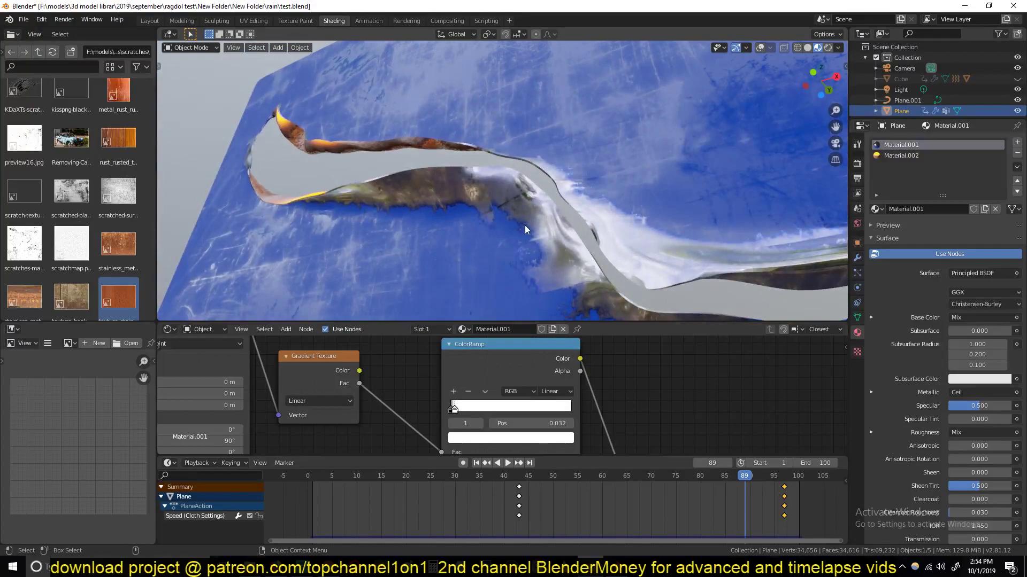
{"action": "middle_click_drag", "start_coordinate": [553, 308], "coordinate": [626, 283]}
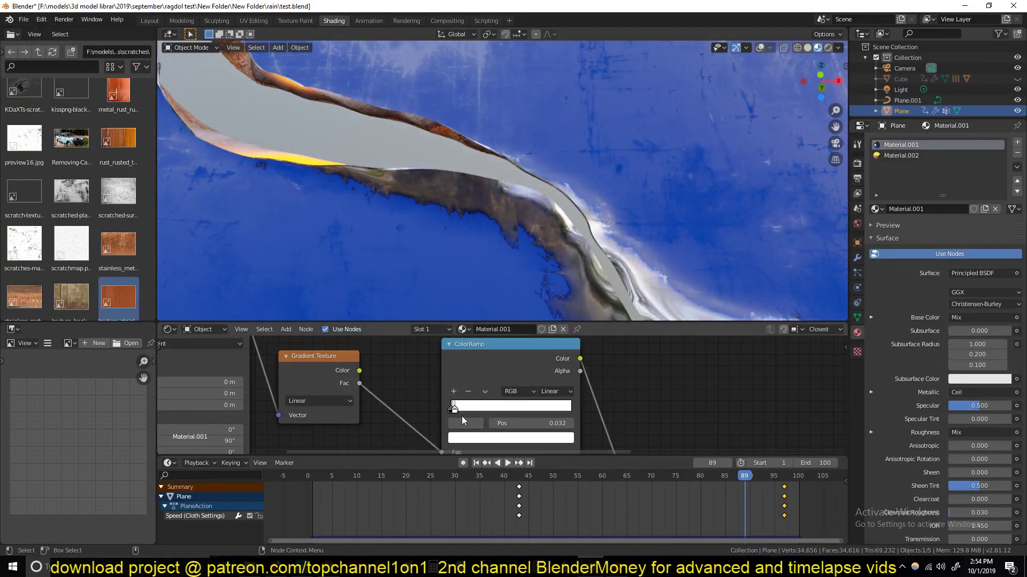
{"action": "left_click_drag", "start_coordinate": [452, 412], "coordinate": [450, 411]}
{"action": "middle_click_drag", "start_coordinate": [474, 189], "coordinate": [531, 259]}
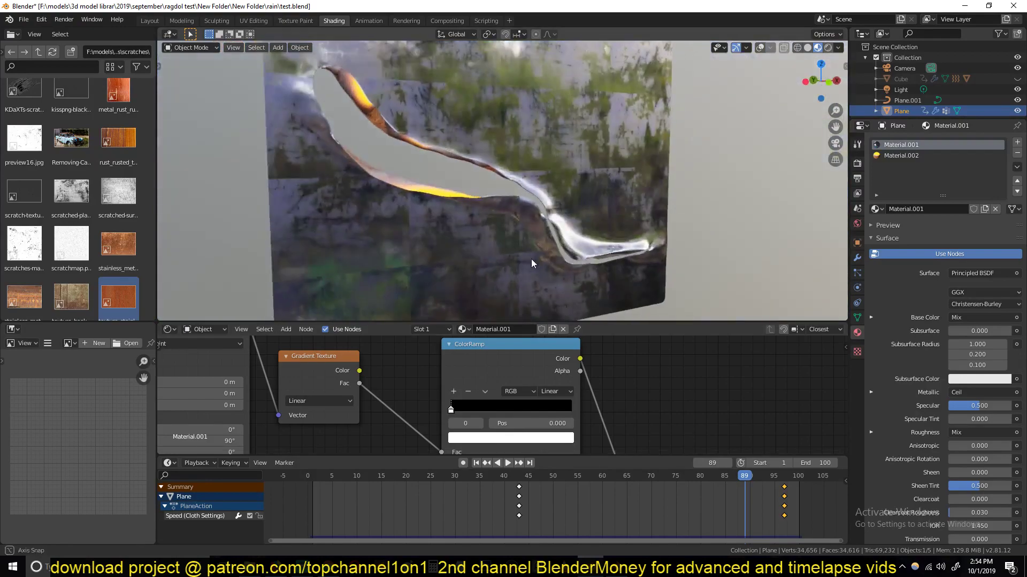
Step: Undo the unwanted stop move and leave stop 1 of Material.001's ColorRamp at position 0.105
{"action": "scroll", "coordinate": [529, 258], "scroll_direction": "up", "scroll_amount": 2}
{"action": "mouse_move", "coordinate": [455, 409]}
{"action": "left_mouse_down"}
{"action": "mouse_move", "coordinate": [470, 410]}
{"action": "mouse_move", "coordinate": [453, 413]}
{"action": "left_mouse_up"}
{"action": "scroll", "coordinate": [470, 410], "scroll_direction": "up", "scroll_amount": 1}
{"action": "key", "text": "ctrl+z"}
{"action": "scroll", "coordinate": [470, 177], "scroll_direction": "down", "scroll_amount": 4}
{"action": "middle_click_drag", "start_coordinate": [471, 177], "coordinate": [431, 196]}
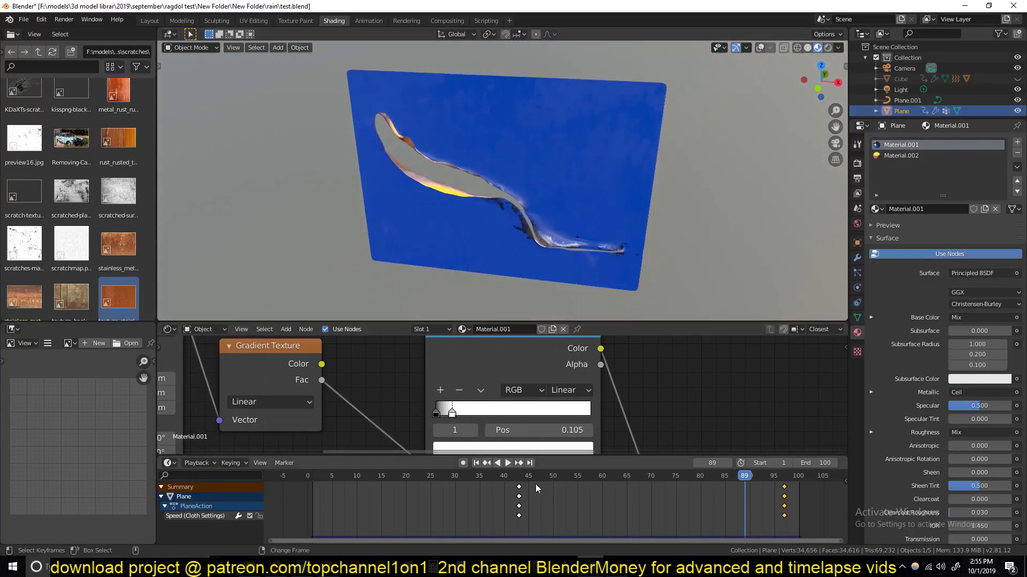
Step: Play the tear animation on the blue side, stop it at frame 73, and inspect the torn edges up close
{"action": "left_click", "coordinate": [477, 507]}
{"action": "key", "text": "space"}
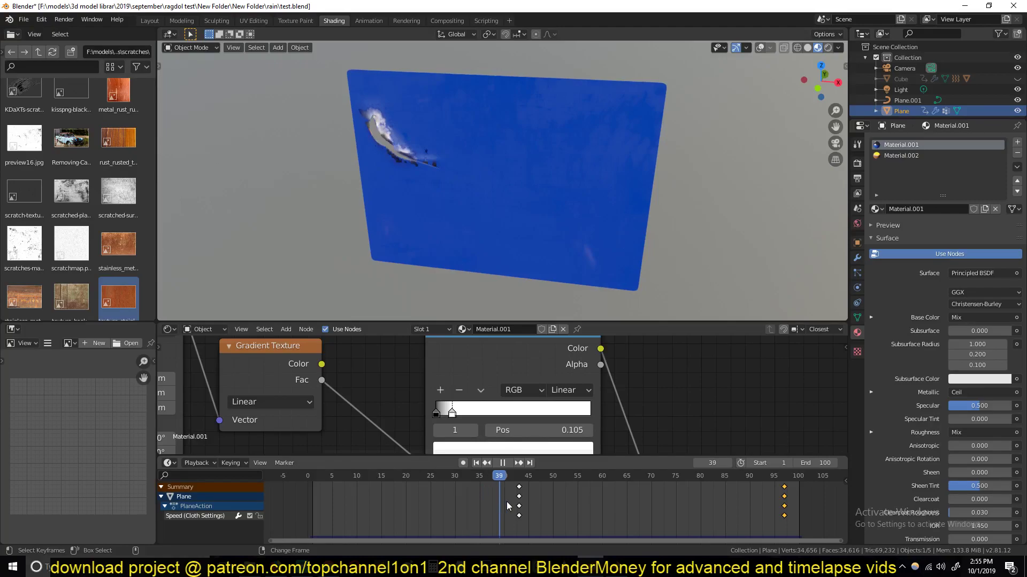
{"action": "left_click", "coordinate": [598, 506]}
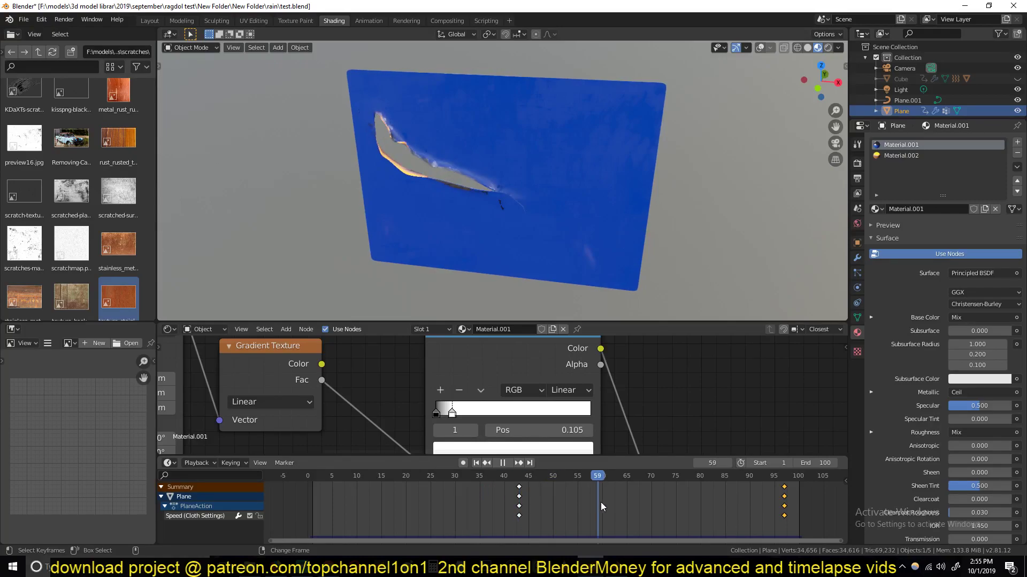
{"action": "key", "text": "space"}
{"action": "middle_click_drag", "start_coordinate": [530, 161], "coordinate": [465, 177]}
{"action": "scroll", "coordinate": [483, 134], "scroll_direction": "up", "scroll_amount": 4}
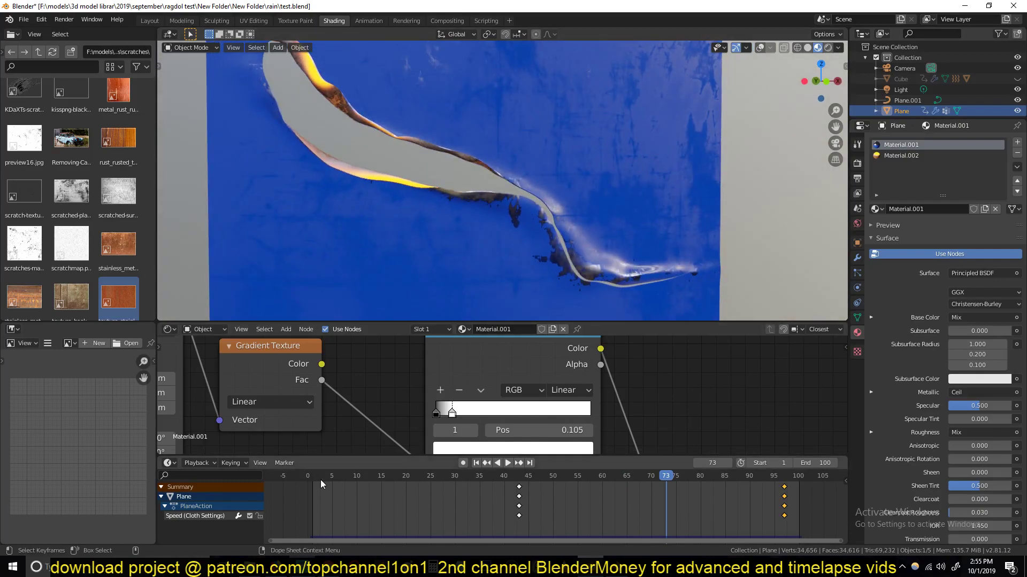
{"action": "mouse_move", "coordinate": [436, 239]}
{"action": "middle_mouse_down"}
{"action": "mouse_move", "coordinate": [479, 241]}
{"action": "mouse_move", "coordinate": [447, 247]}
{"action": "middle_mouse_up"}
{"action": "scroll", "coordinate": [447, 247], "scroll_direction": "up", "scroll_amount": 3}
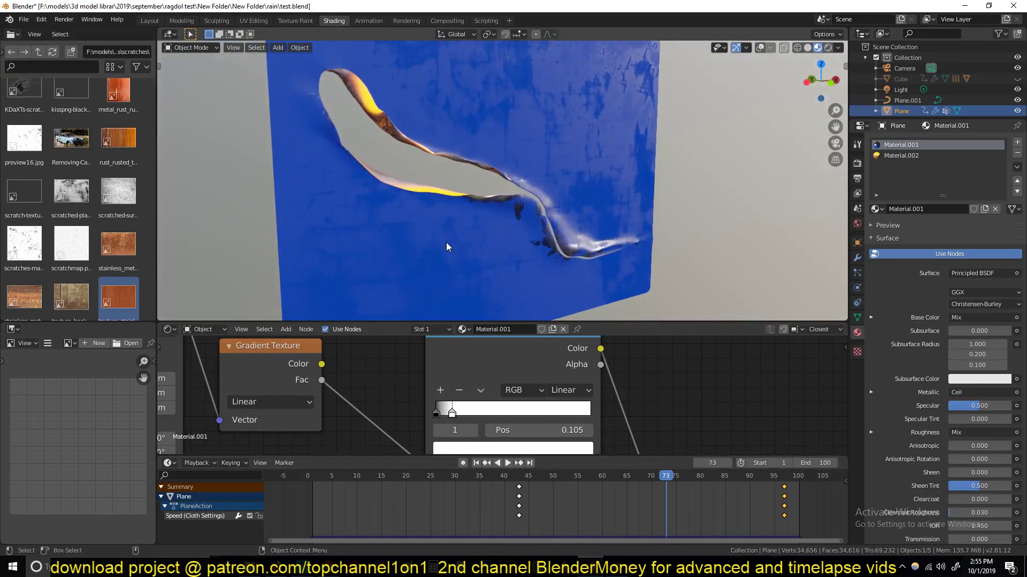
Step: Switch the viewport to solid shading and examine the torn sheet's geometry from several angles
{"action": "left_click", "coordinate": [807, 48]}
{"action": "scroll", "coordinate": [482, 176], "scroll_direction": "down", "scroll_amount": 4}
{"action": "middle_click_drag", "start_coordinate": [482, 176], "coordinate": [428, 133]}
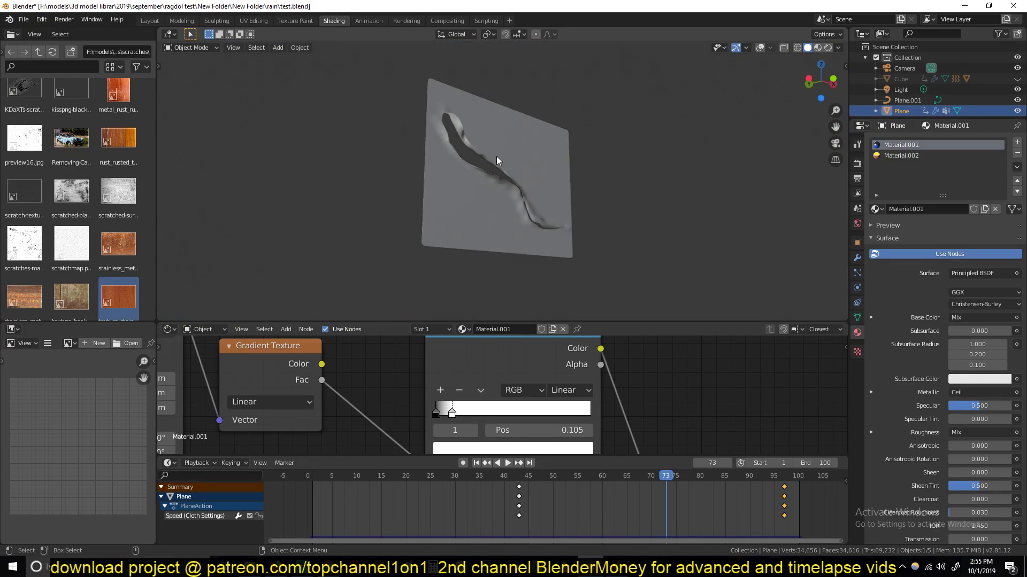
{"action": "middle_click_drag", "start_coordinate": [631, 215], "coordinate": [580, 213]}
{"action": "scroll", "coordinate": [543, 221], "scroll_direction": "up", "scroll_amount": 5}
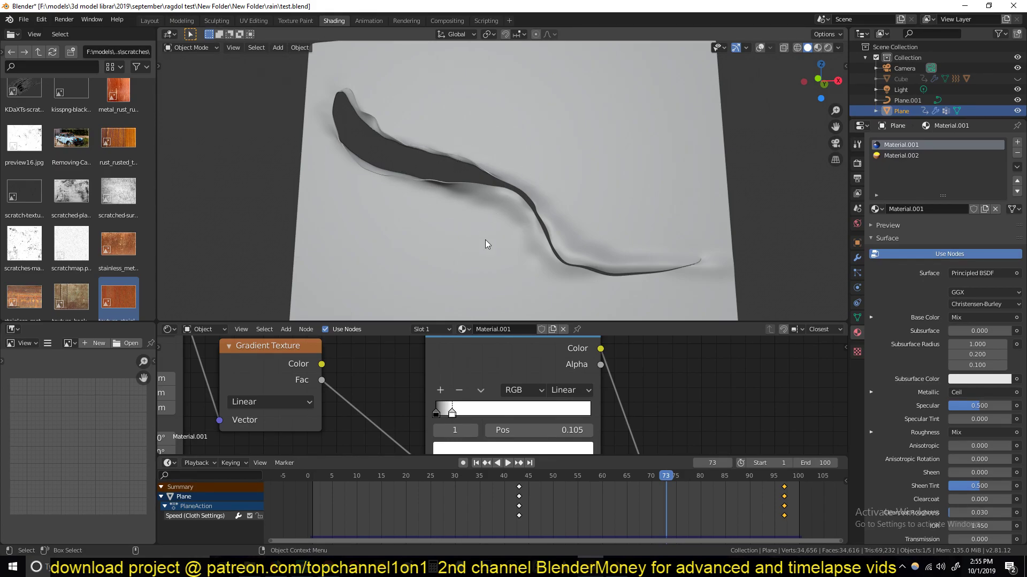
Step: Switch to the browser showing the BlenderMoney channel's videos on YouTube
{"action": "key", "text": "alt+Tab"}
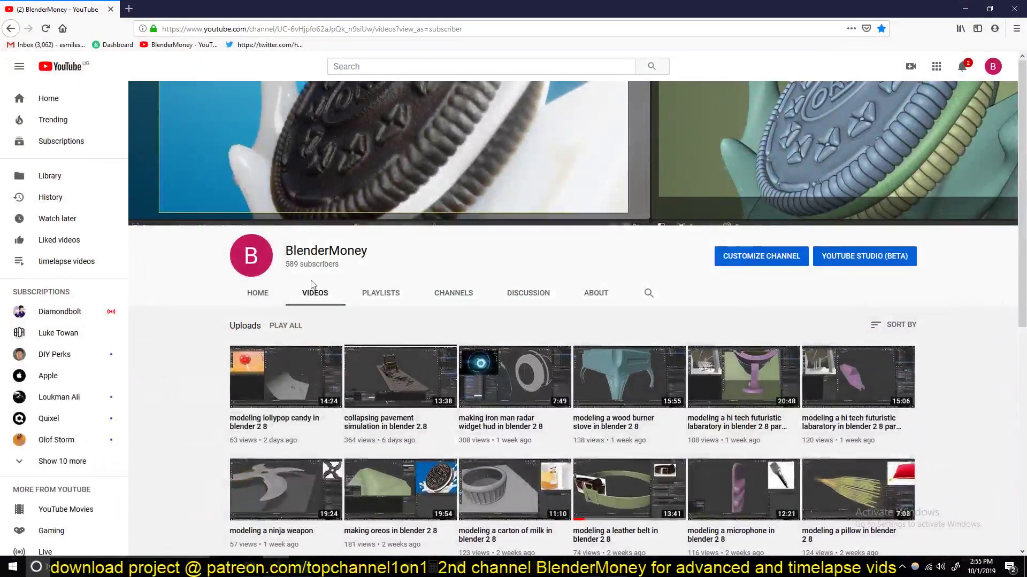